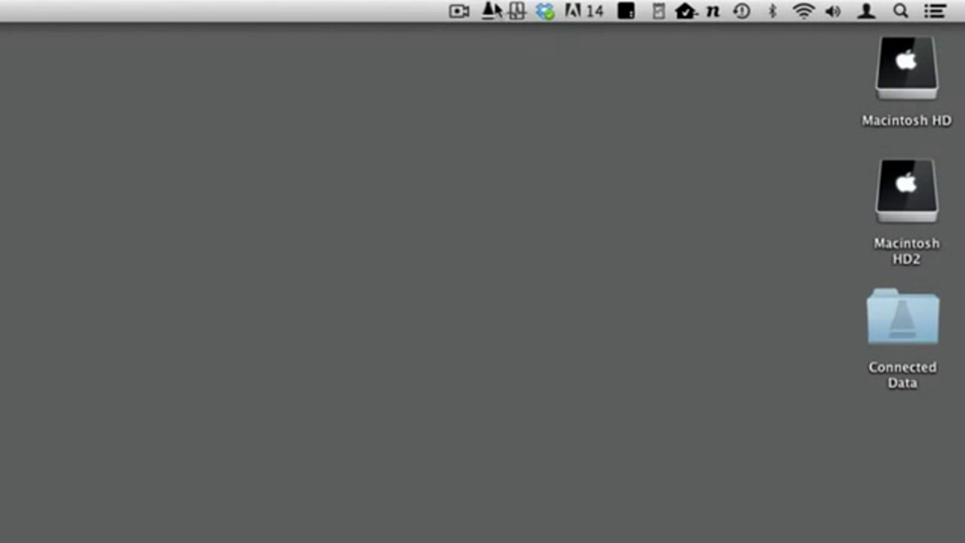
pyautogui.click(490, 9)
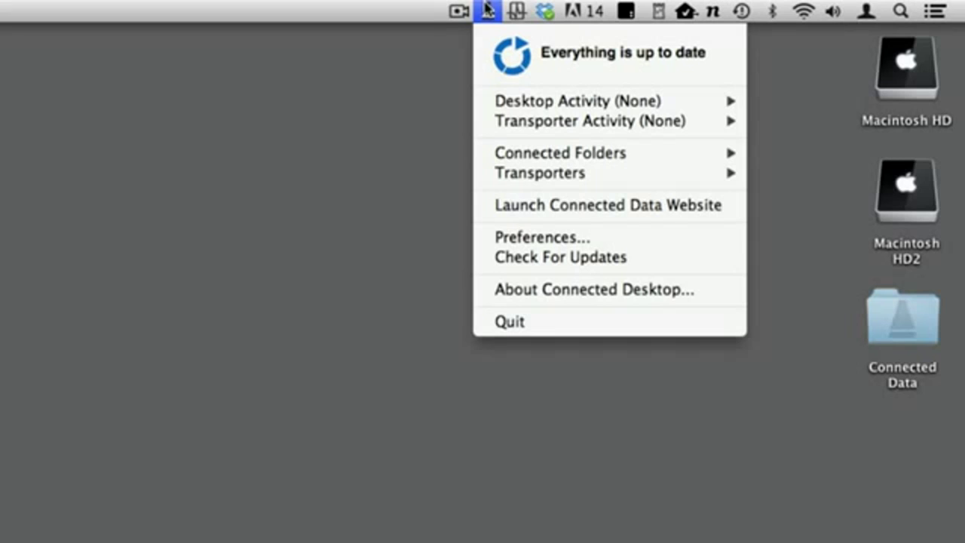
pyautogui.click(539, 122)
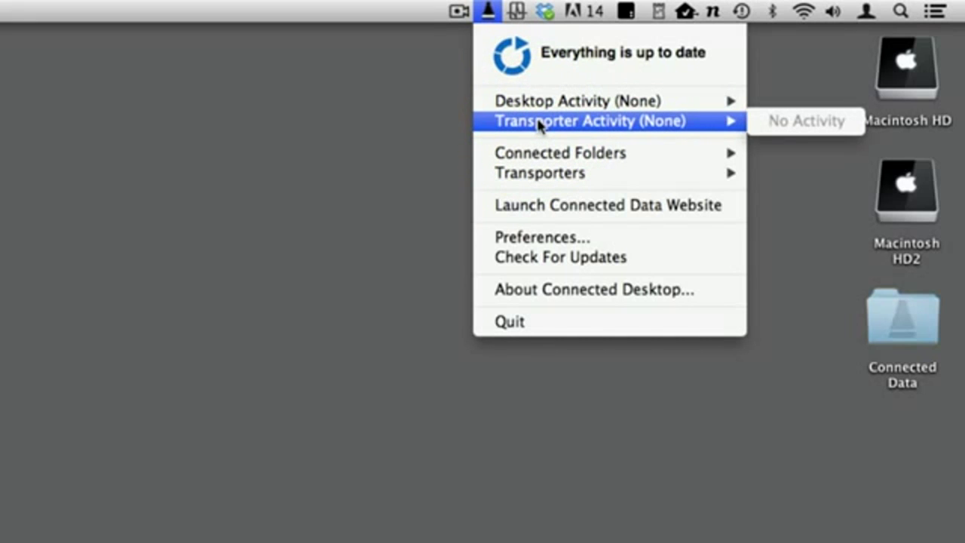
pyautogui.click(538, 111)
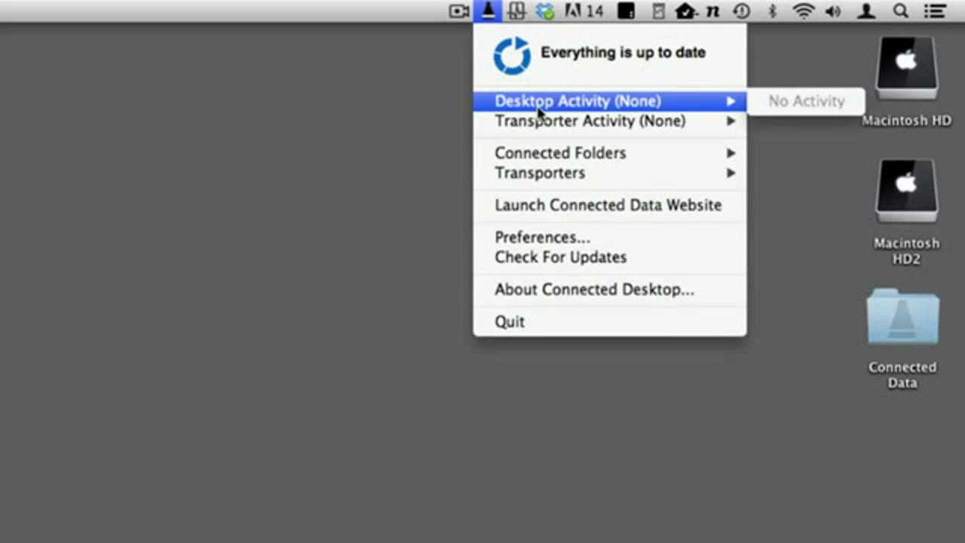
pyautogui.moveTo(543, 127)
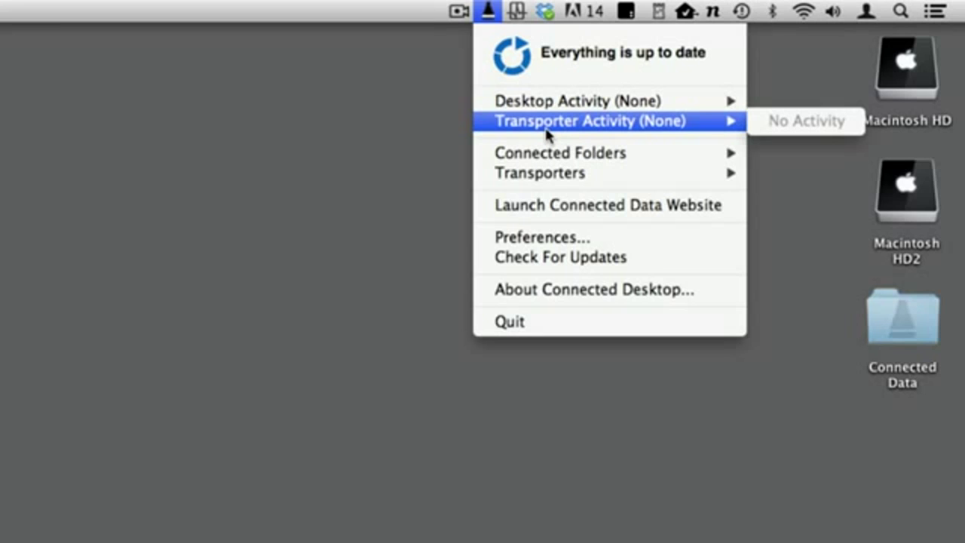
pyautogui.click(558, 153)
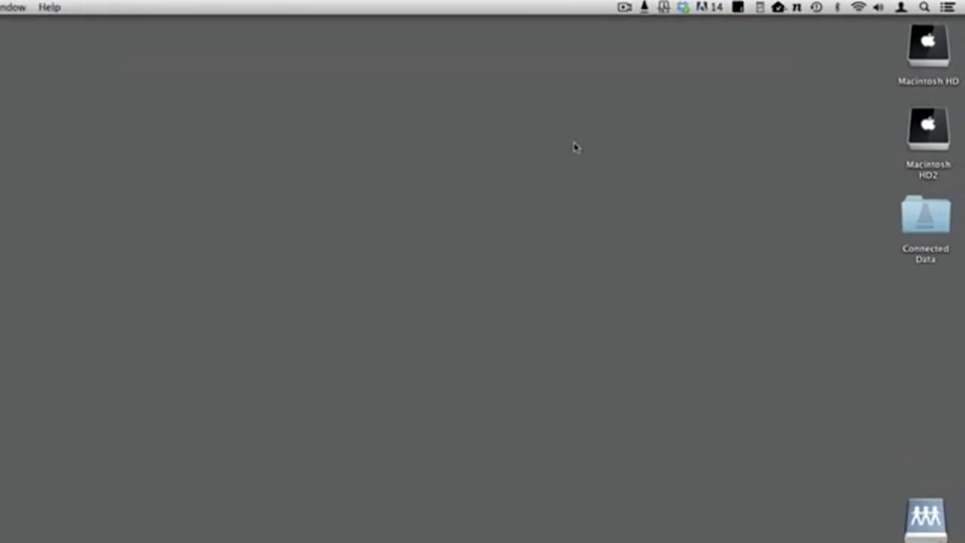
pyautogui.click(700, 6)
pyautogui.click(760, 97)
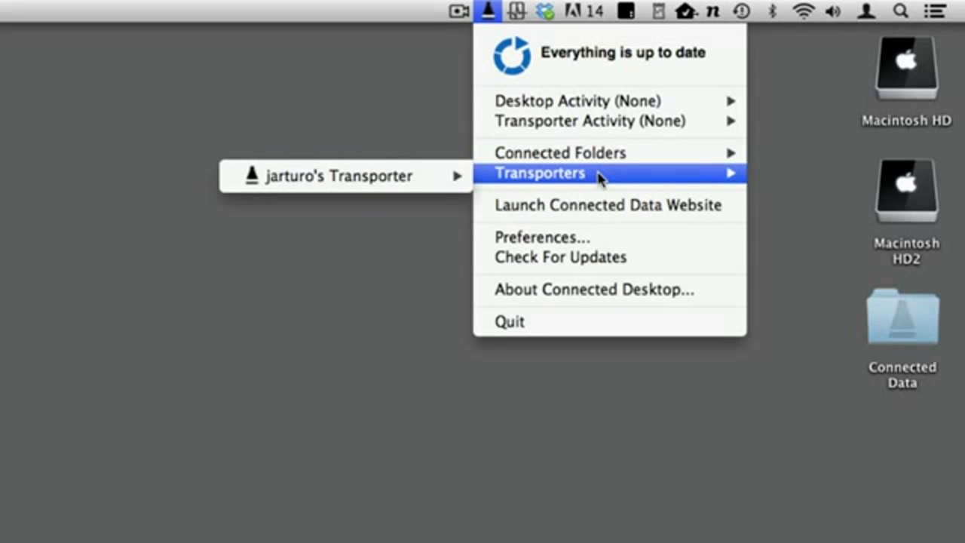
# Open the Connected Data preferences and review the General startup, local copy and notification options and the user account
pyautogui.click(581, 238)
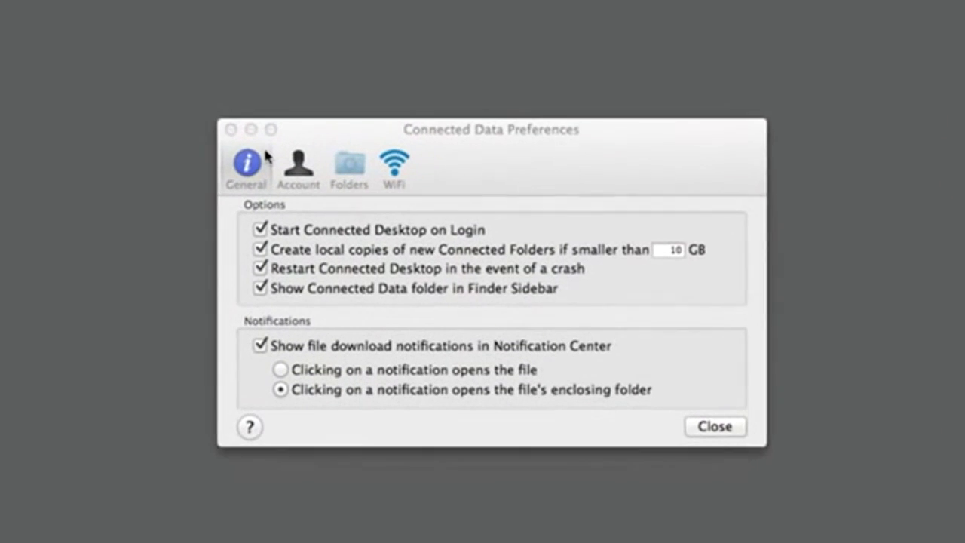
pyautogui.click(260, 170)
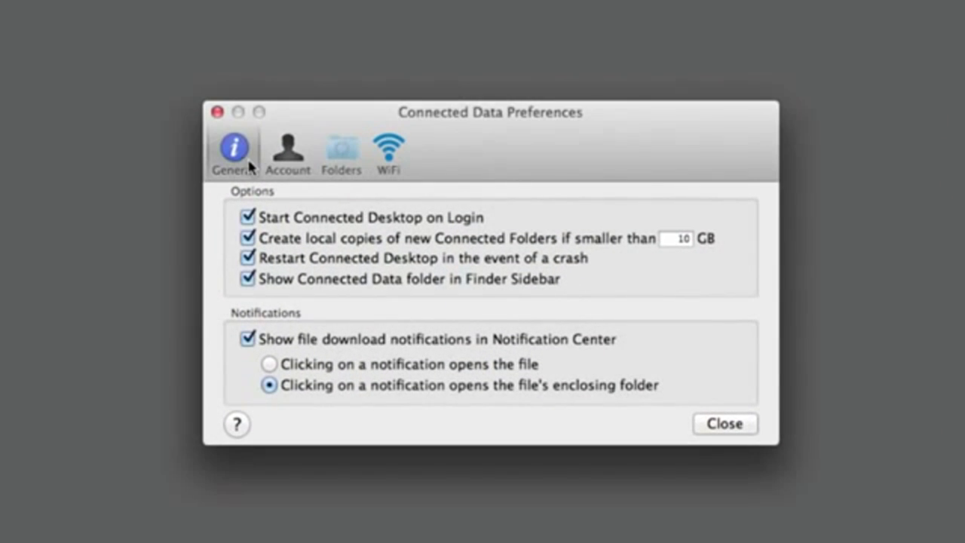
pyautogui.click(248, 239)
pyautogui.click(248, 278)
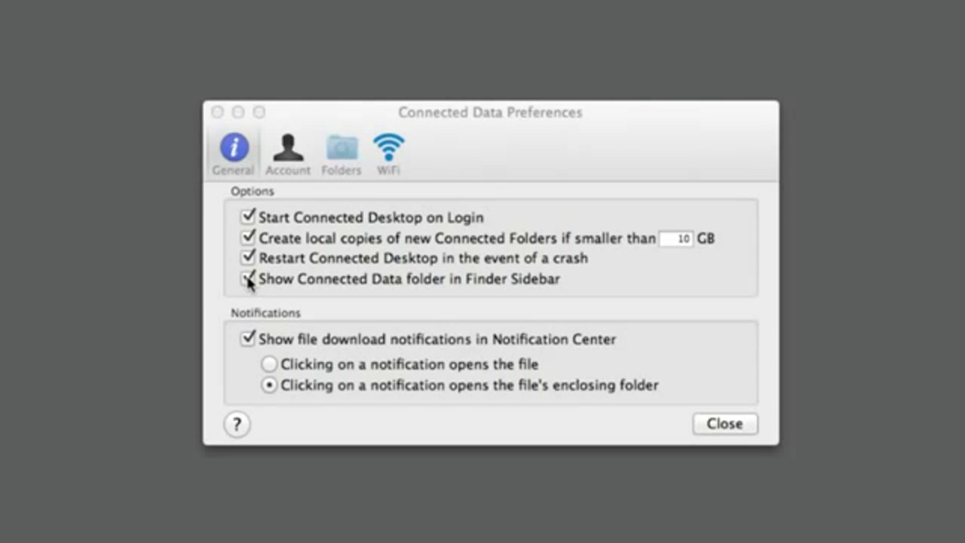
pyautogui.click(247, 340)
pyautogui.click(287, 155)
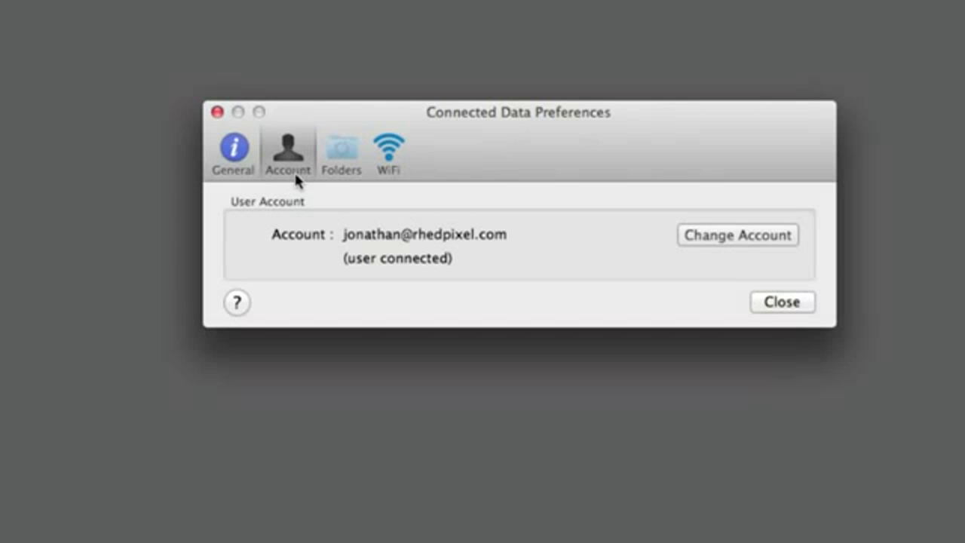
# Enable local storage on this computer for the Work Project Video connected folder and accept downloading its contents
pyautogui.click(348, 151)
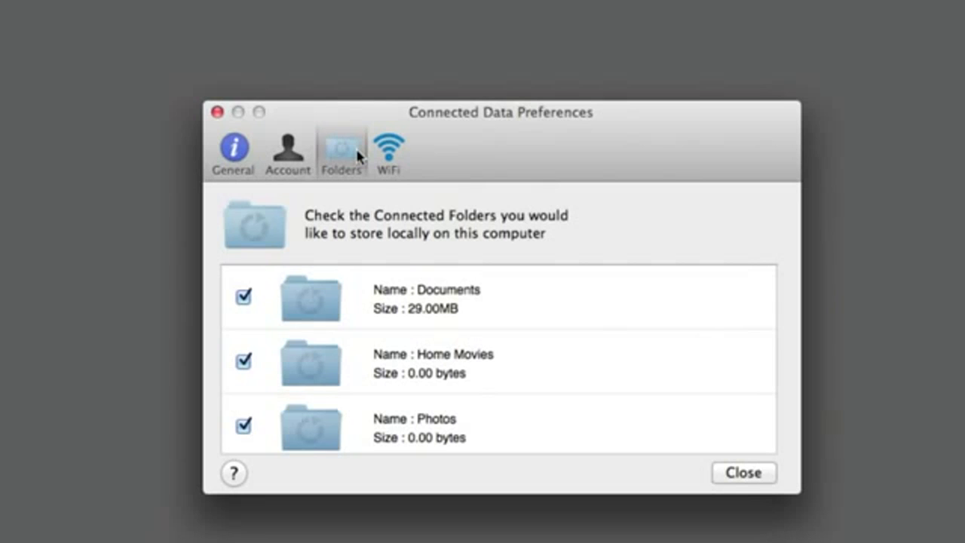
pyautogui.click(317, 293)
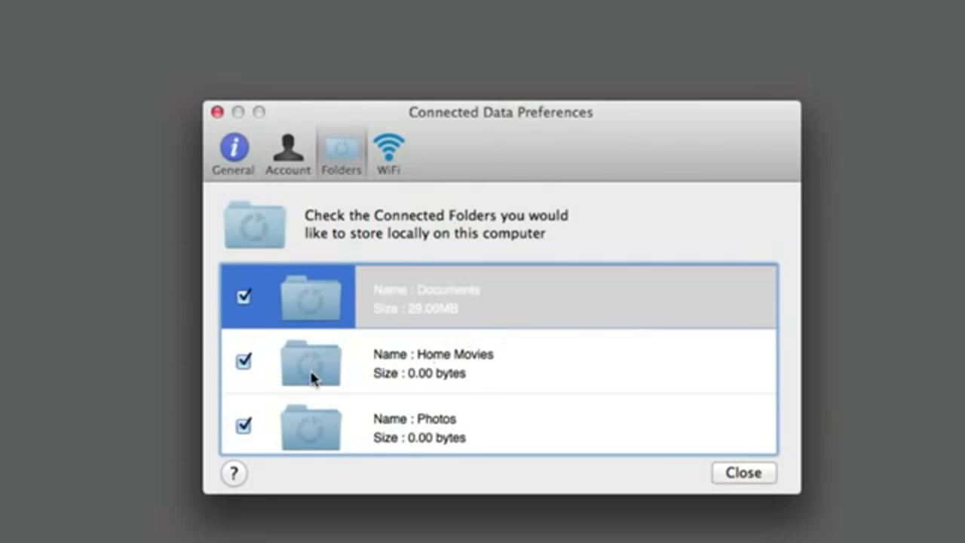
pyautogui.click(498, 364)
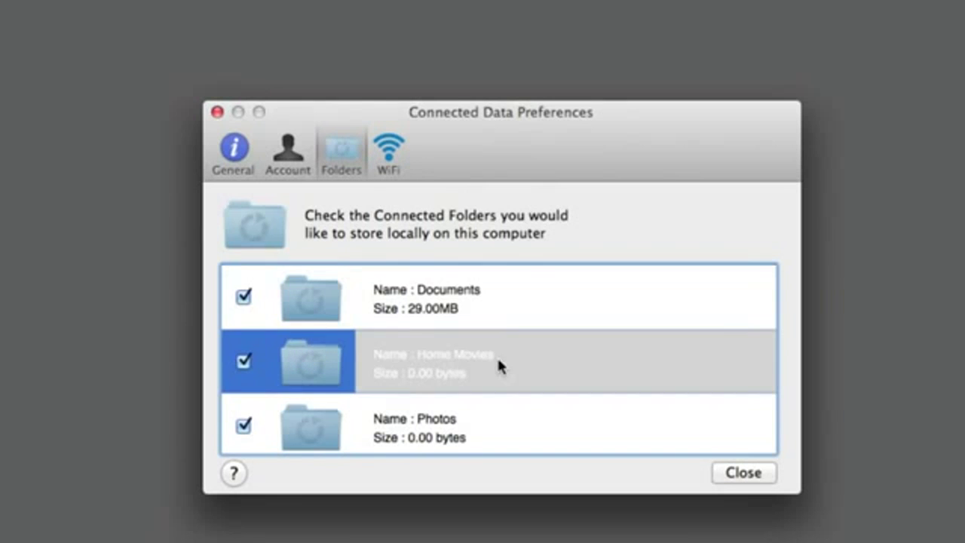
pyautogui.click(576, 429)
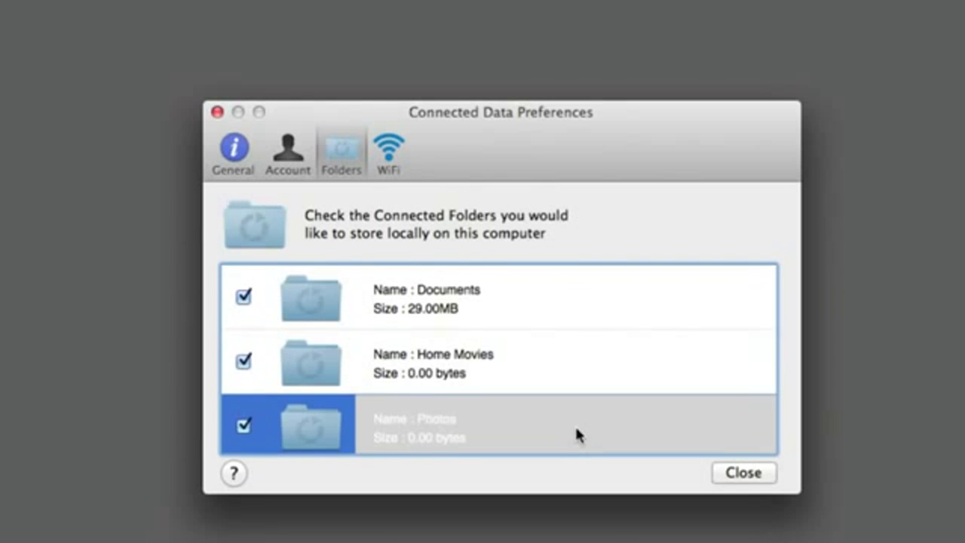
pyautogui.scroll(-1, 576, 430)
pyautogui.scroll(2, 611, 433)
pyautogui.scroll(-3, 611, 422)
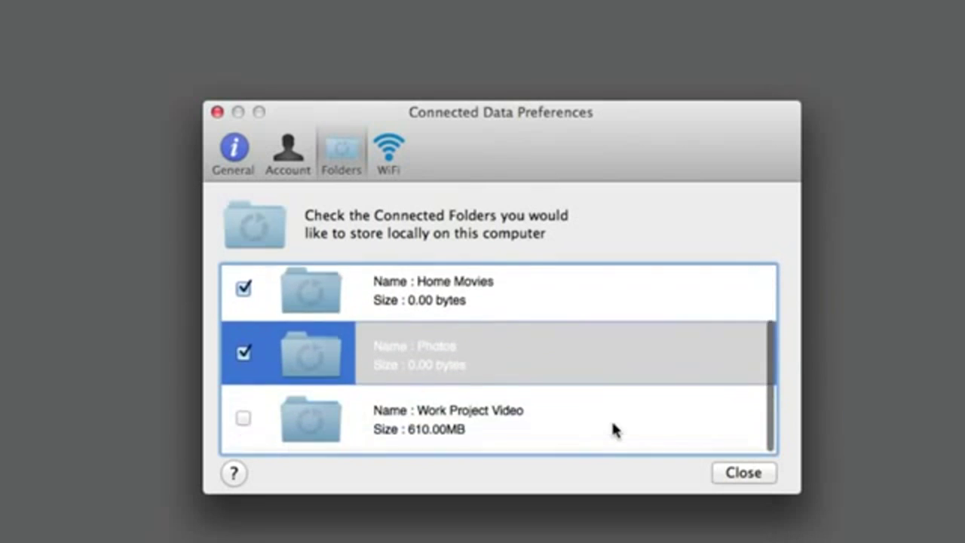
pyautogui.click(570, 436)
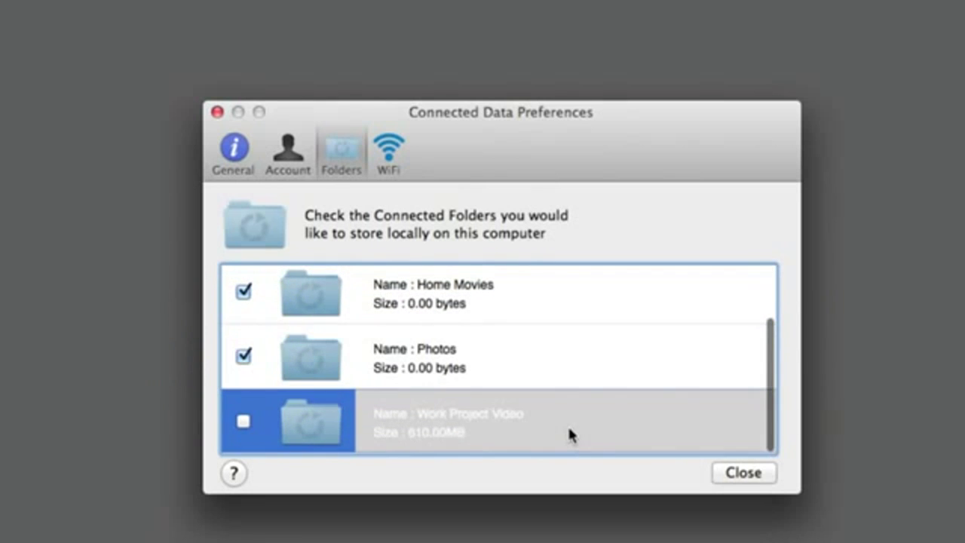
pyautogui.click(243, 421)
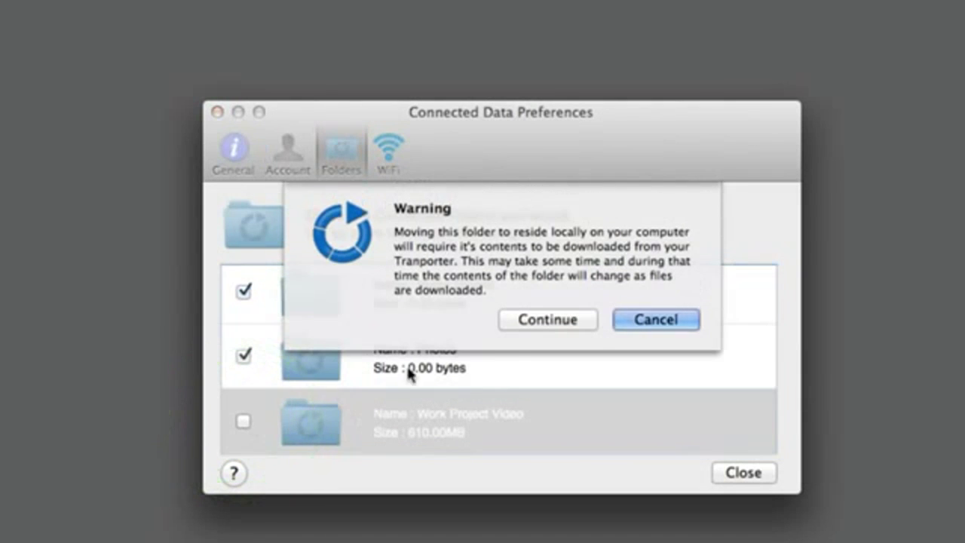
pyautogui.click(548, 319)
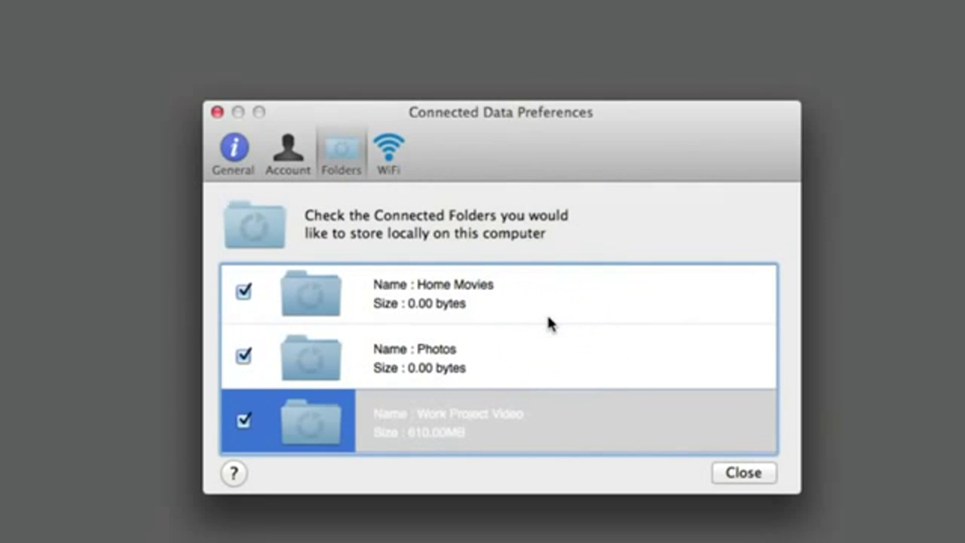
# Look through the list of Connected Folders stored locally, and view the WiFi preferences
pyautogui.click(769, 303)
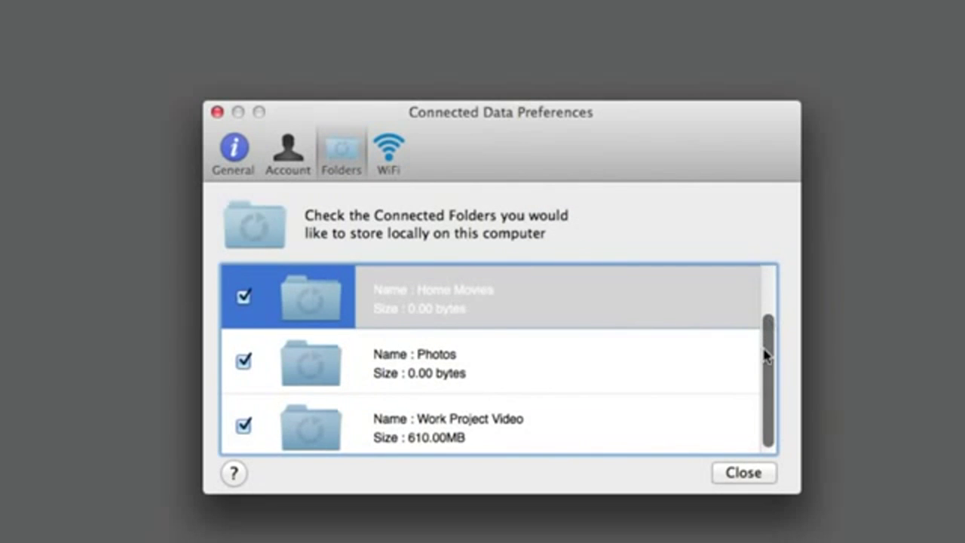
pyautogui.moveTo(770, 358); pyautogui.dragTo(780, 254)
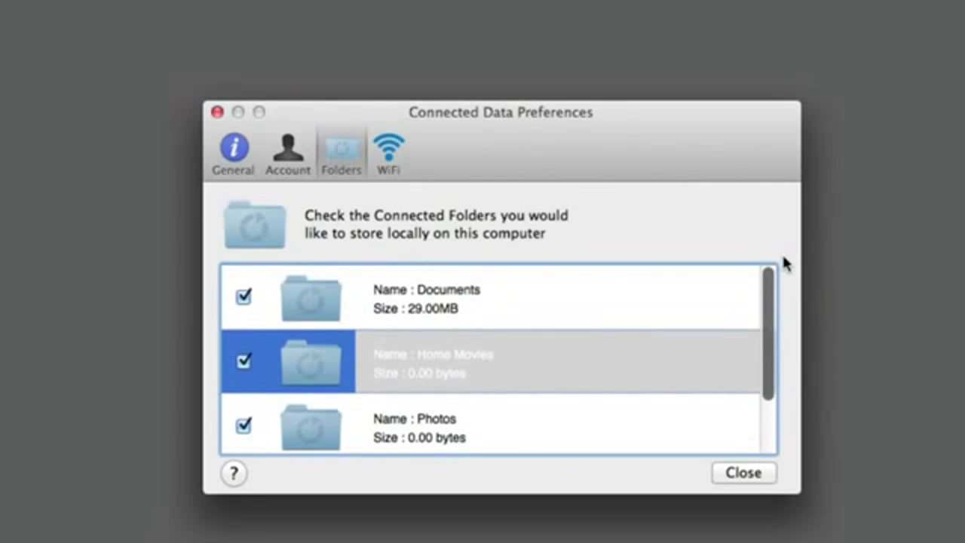
pyautogui.click(773, 301)
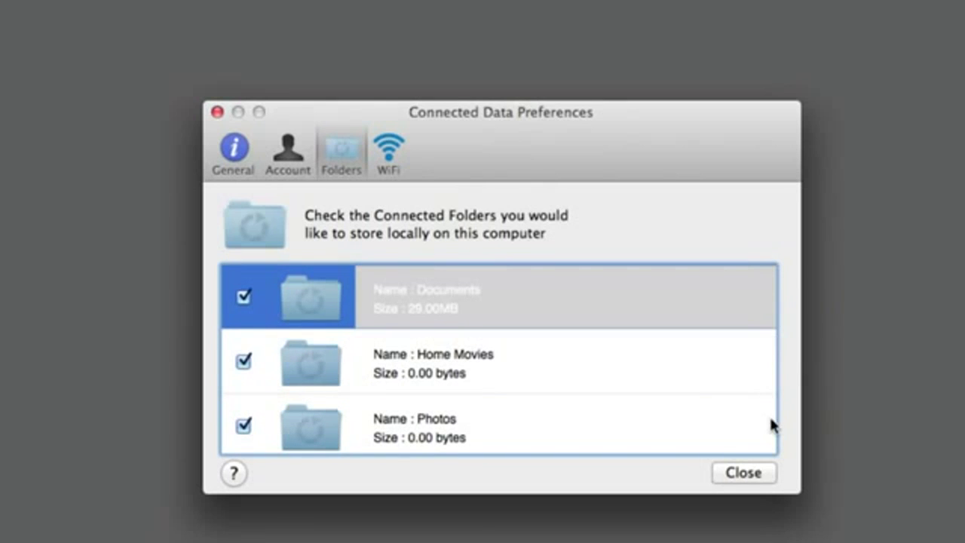
pyautogui.click(771, 448)
pyautogui.scroll(-2, 770, 445)
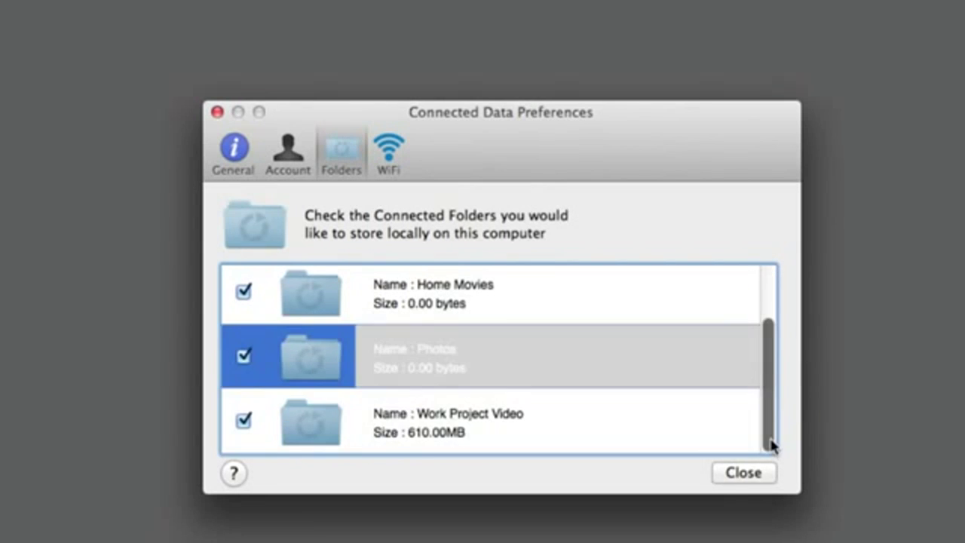
pyautogui.click(733, 434)
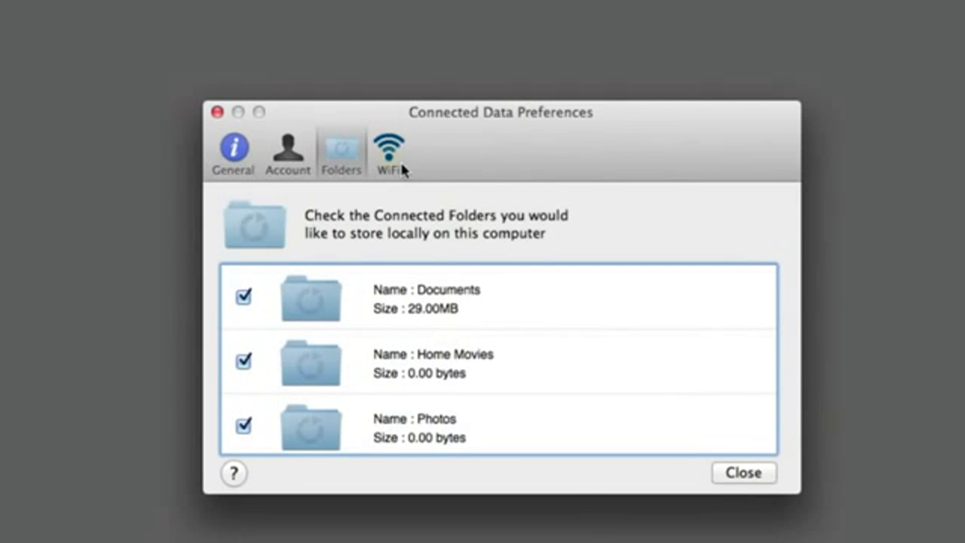
pyautogui.click(390, 155)
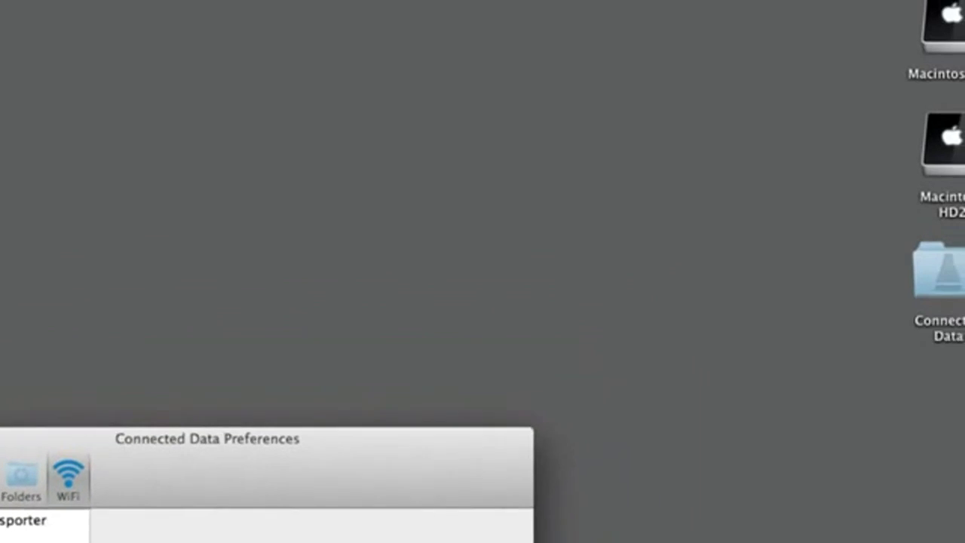
# Check Connected Desktop's current sync status for the Work Project Video folder
pyautogui.click(489, 9)
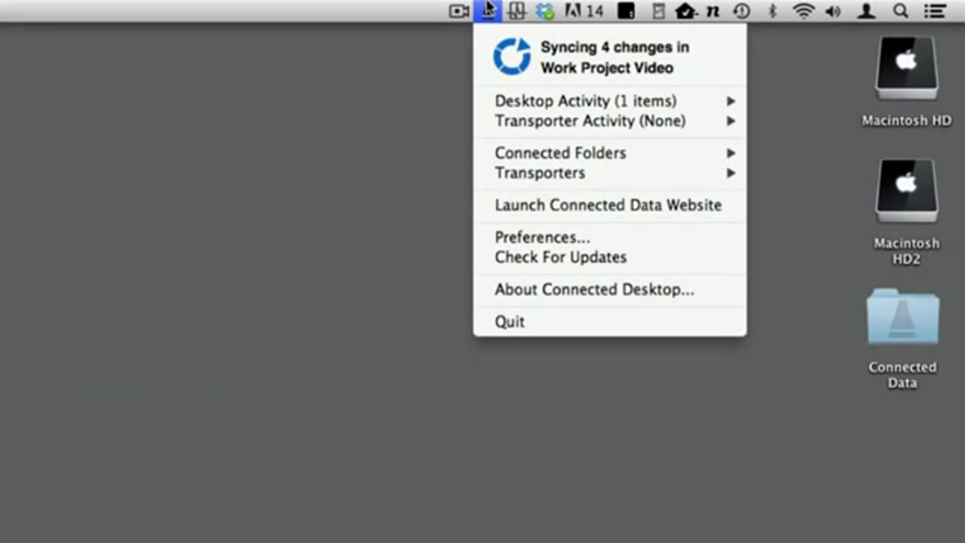